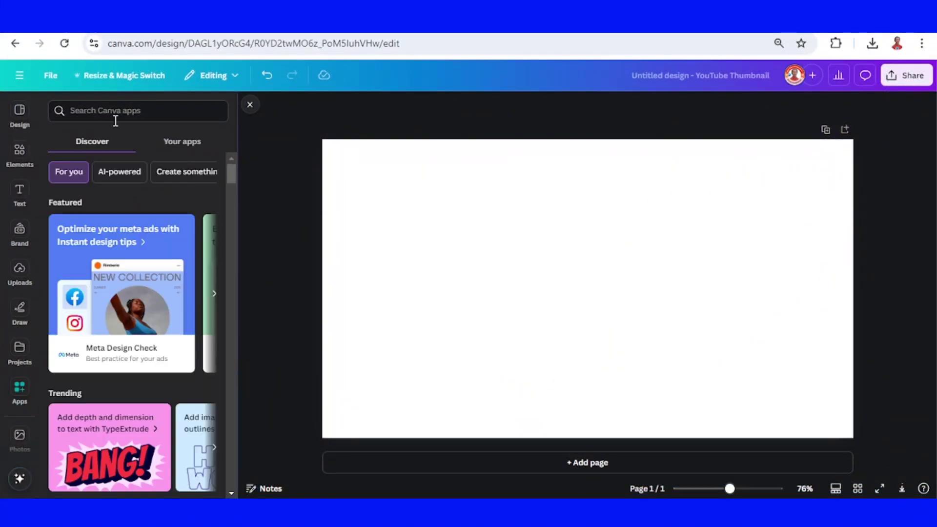
Find the Transform Image app in Apps and upload the desert road photo from Downloads
click(114, 109)
text(transform)
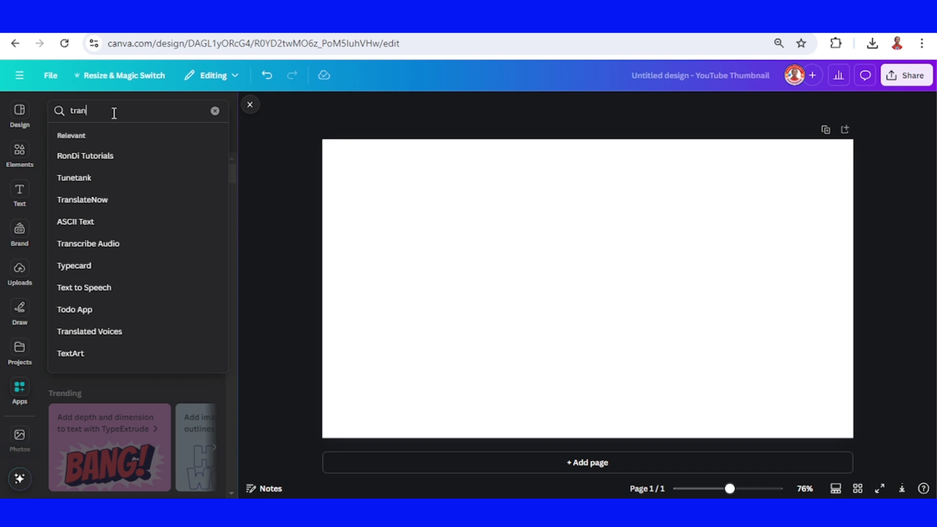
click(87, 156)
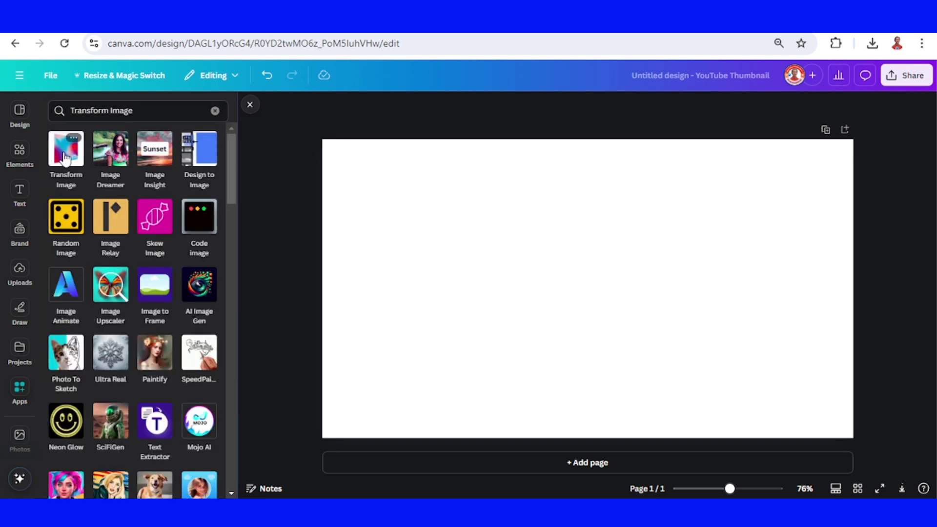
click(66, 156)
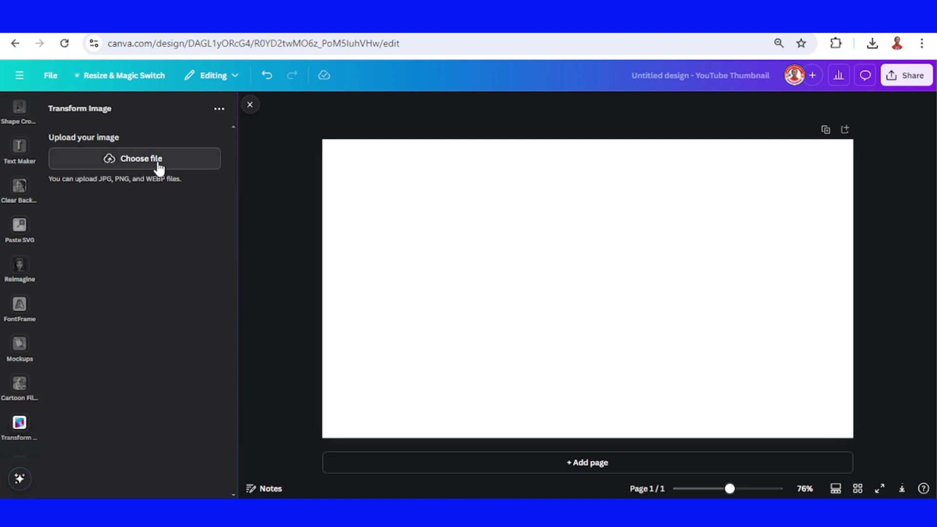
click(158, 162)
scroll(159, 162, up, 5)
click(161, 139)
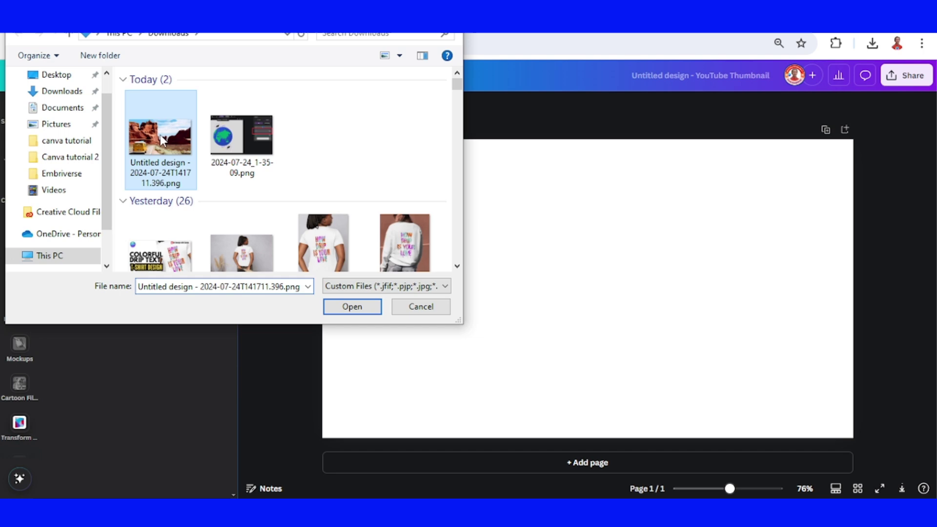
click(352, 306)
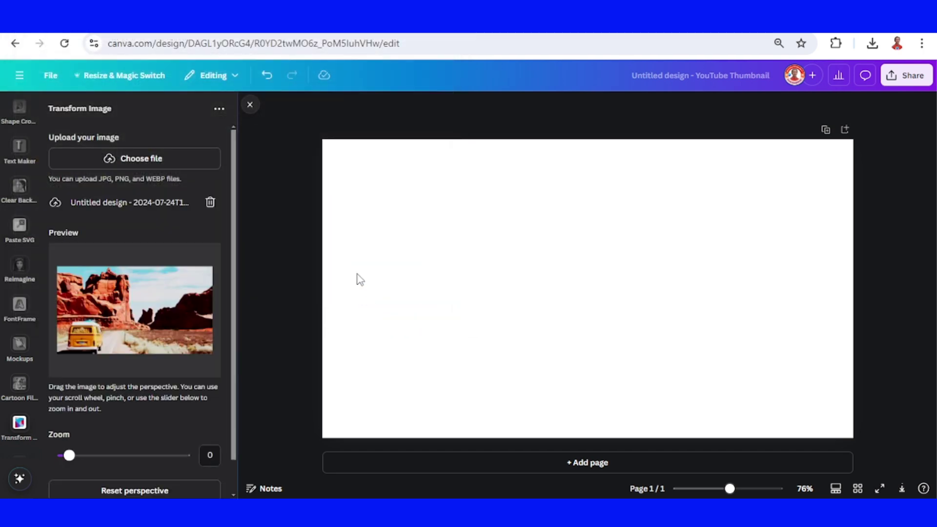
drag(205, 309, 75, 311)
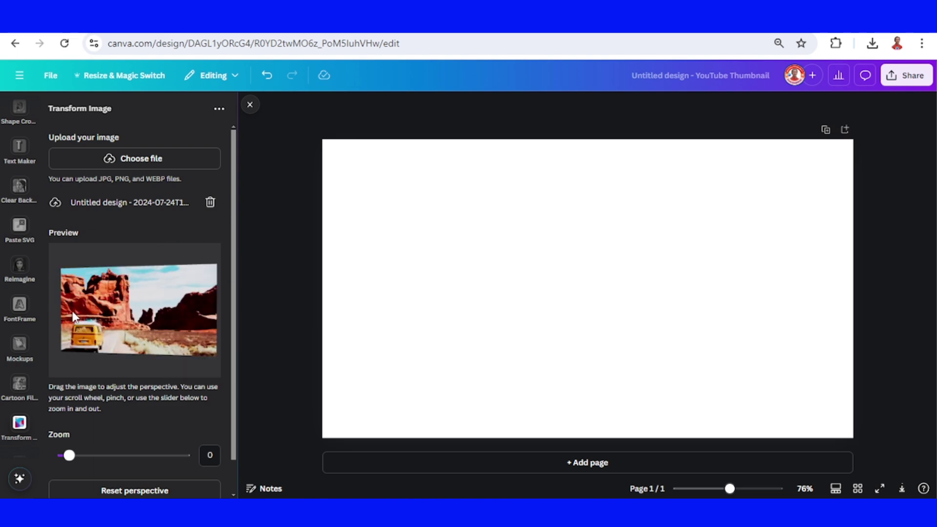
mouse_move(75, 312)
mouse_down()
mouse_move(49, 309)
mouse_move(98, 320)
mouse_move(94, 307)
mouse_move(71, 307)
mouse_move(121, 386)
mouse_up()
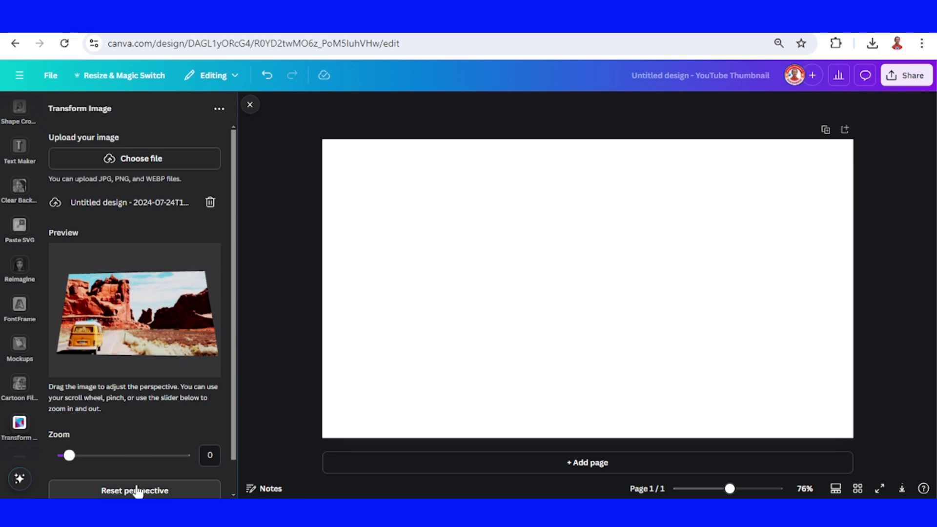
Reset the preview to flat, then skew the desert photo so it narrows toward the left
click(140, 492)
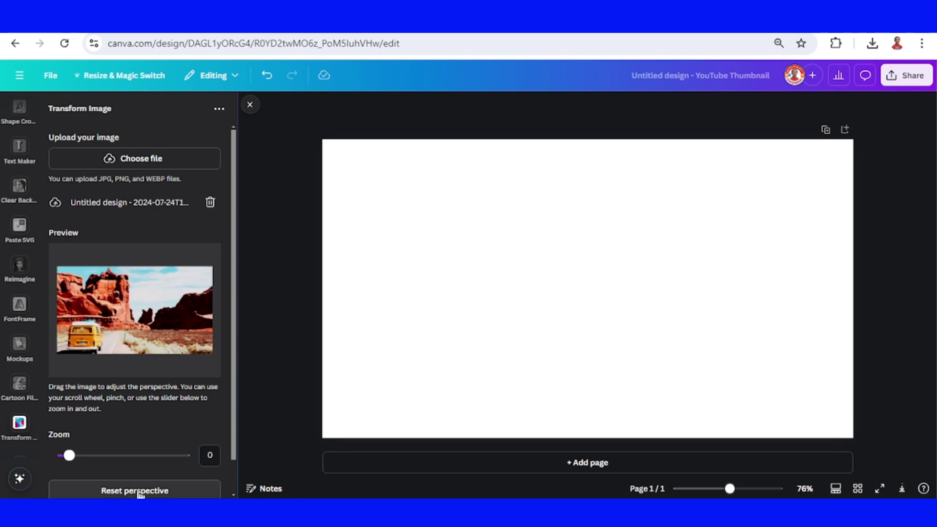
mouse_move(127, 347)
mouse_down()
mouse_move(128, 331)
mouse_move(124, 358)
mouse_up()
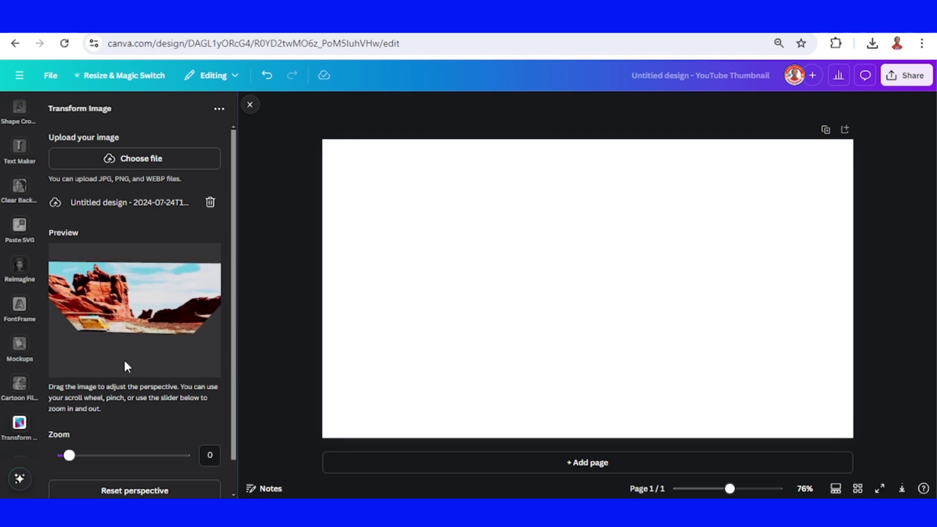
drag(123, 358, 123, 338)
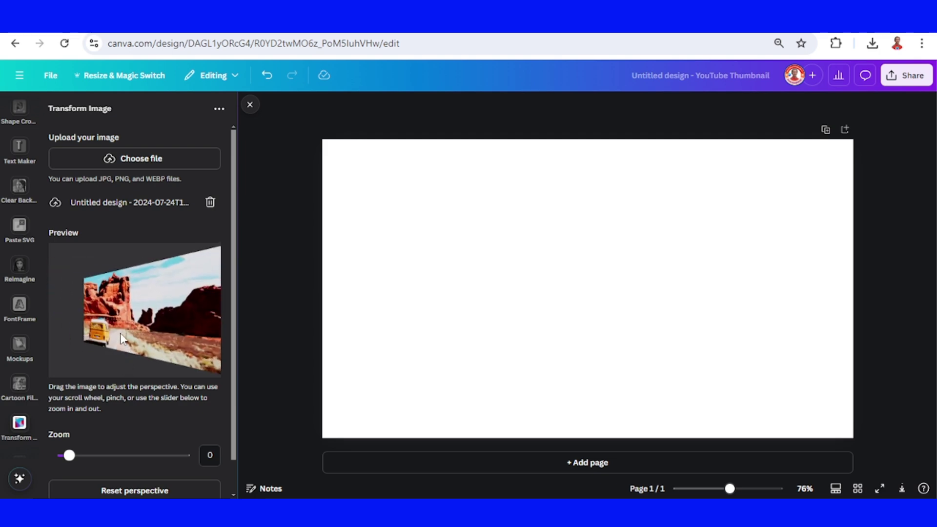
scroll(121, 343, down, 1)
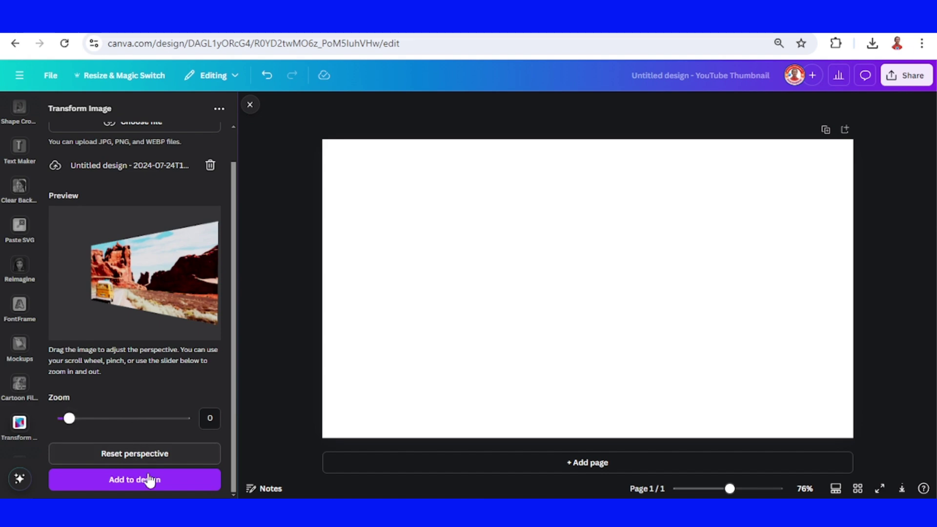
Place the skewed photo on the thumbnail, crop both sides, then reveal more on the right
click(150, 482)
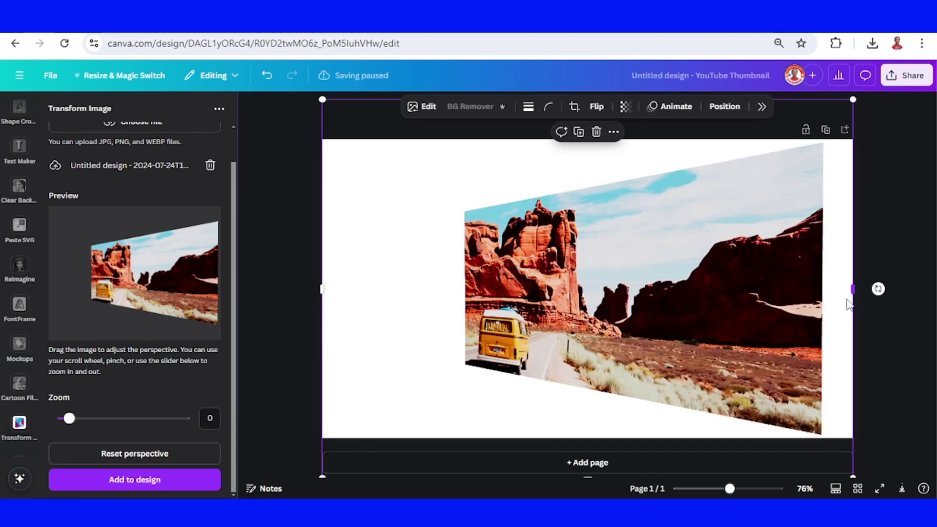
drag(852, 289, 729, 289)
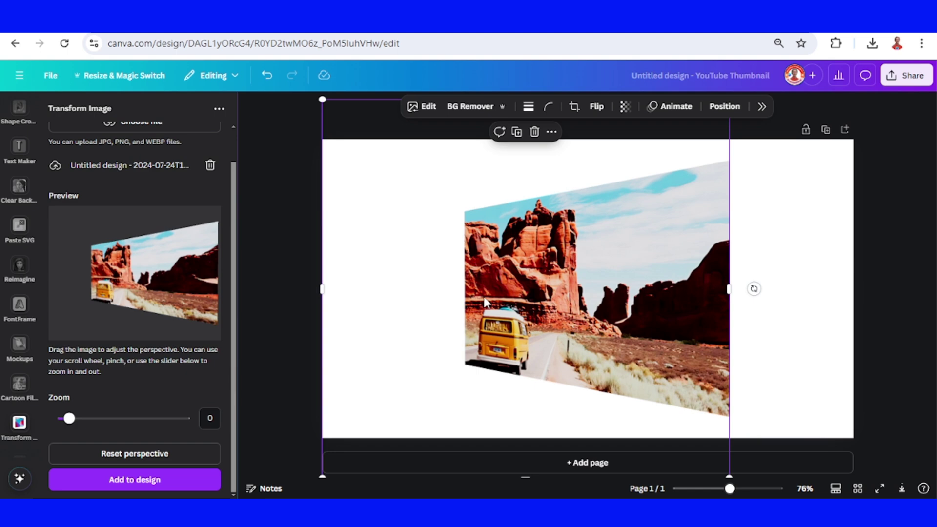
drag(321, 289, 444, 289)
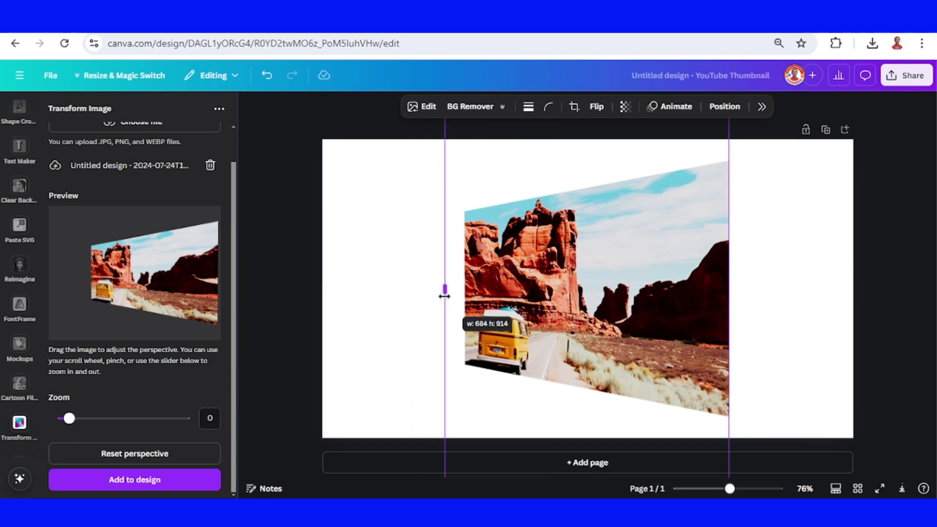
drag(667, 285, 770, 300)
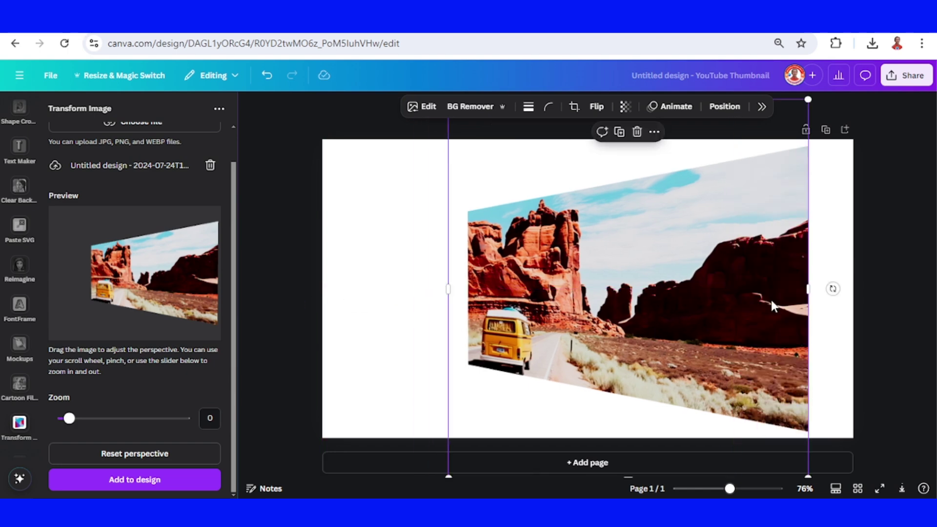